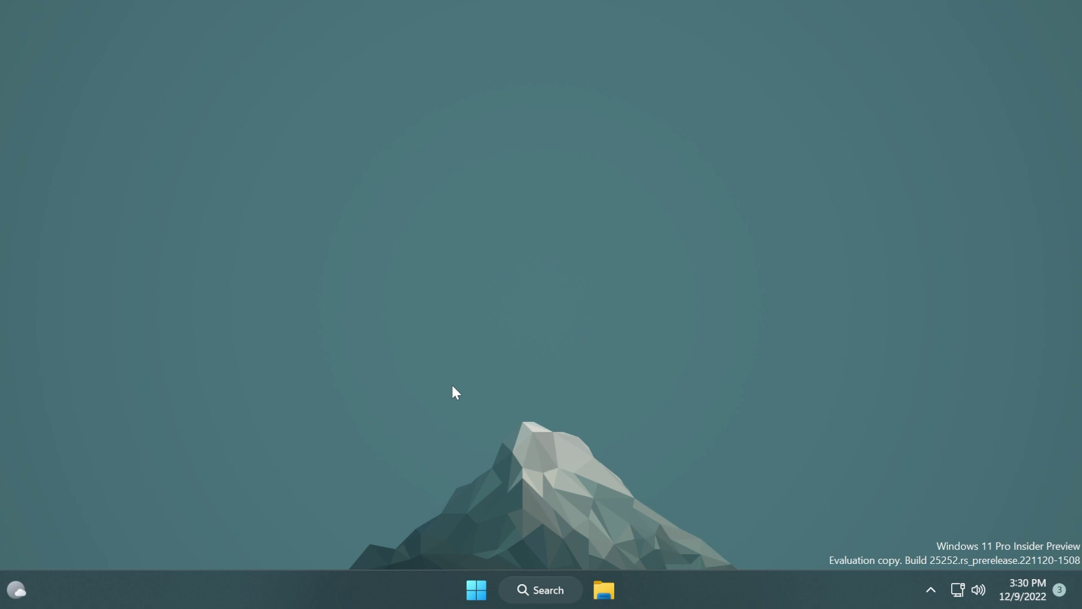
Launch Snipping Tool from a Windows search for 'sni' and move its window into place.
key(super+s)
text(sni)
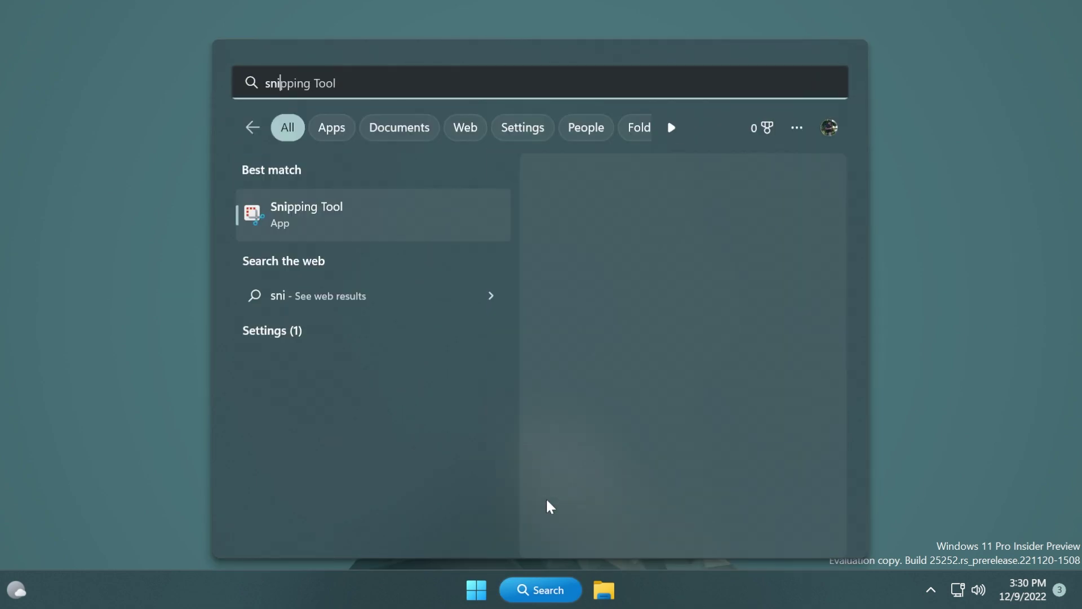
click(338, 217)
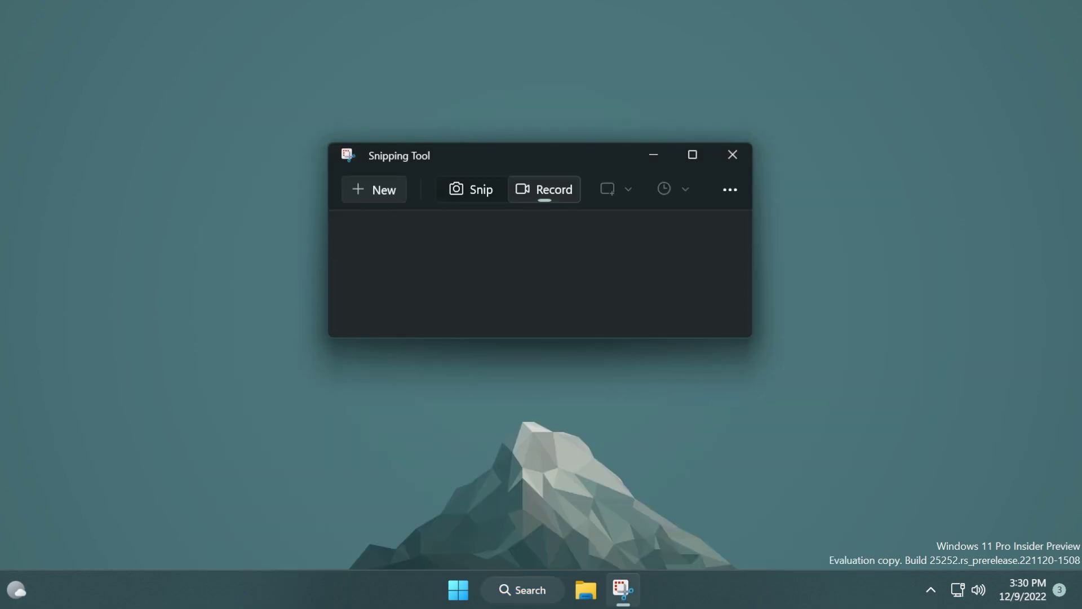
drag(547, 158, 512, 203)
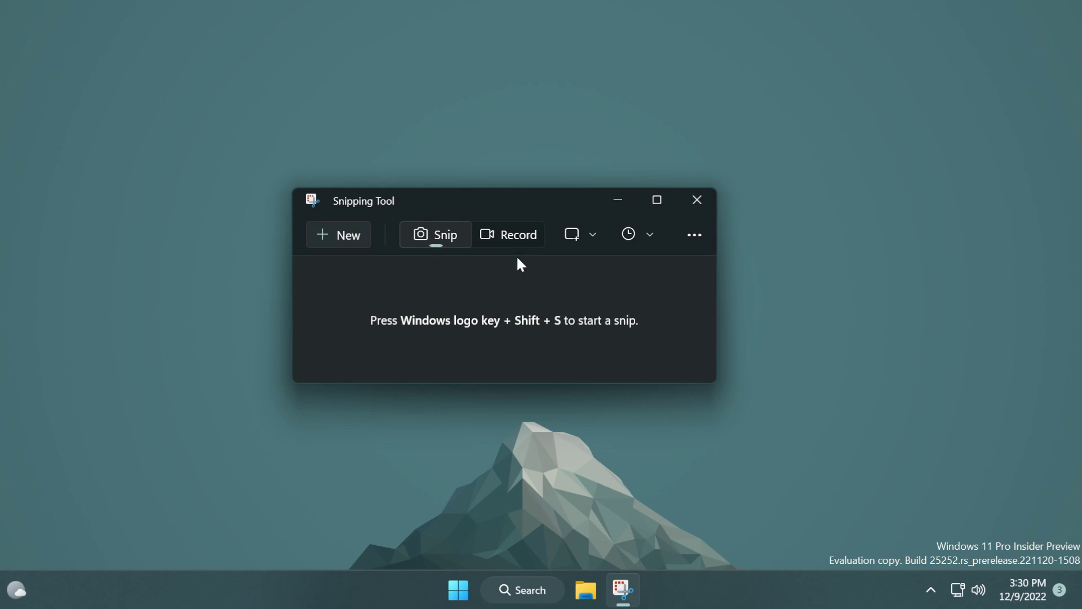
click(697, 234)
click(608, 326)
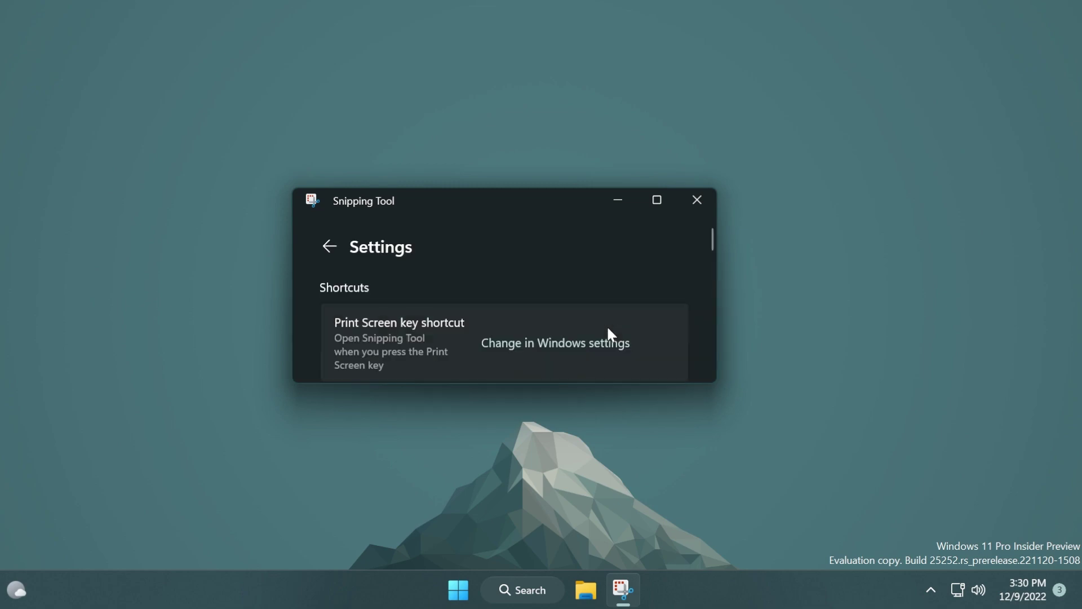
drag(518, 388, 510, 486)
scroll(451, 381, down, 10)
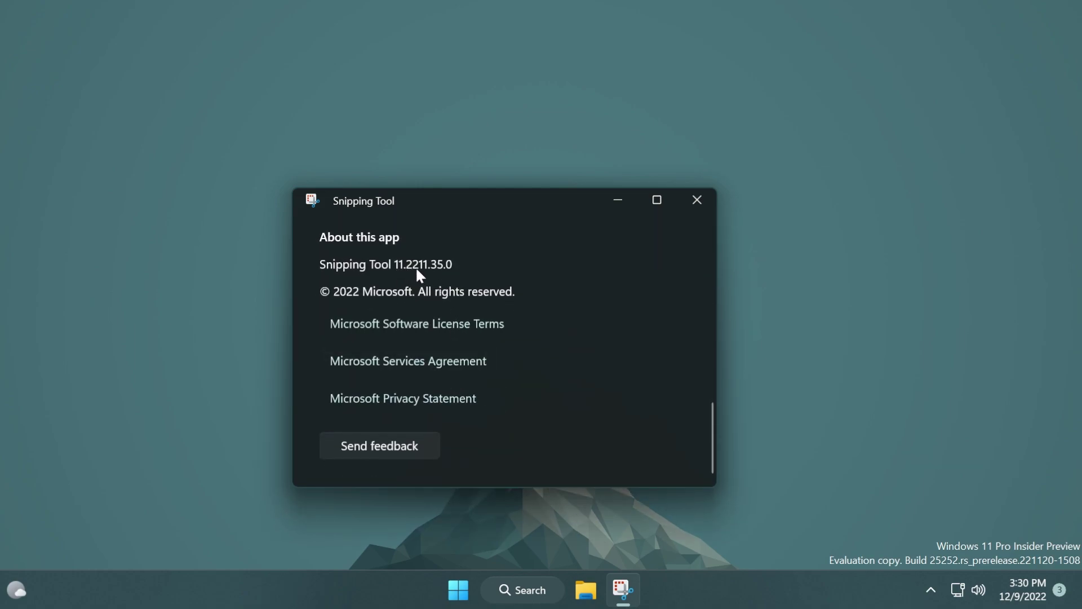
scroll(501, 306, up, 10)
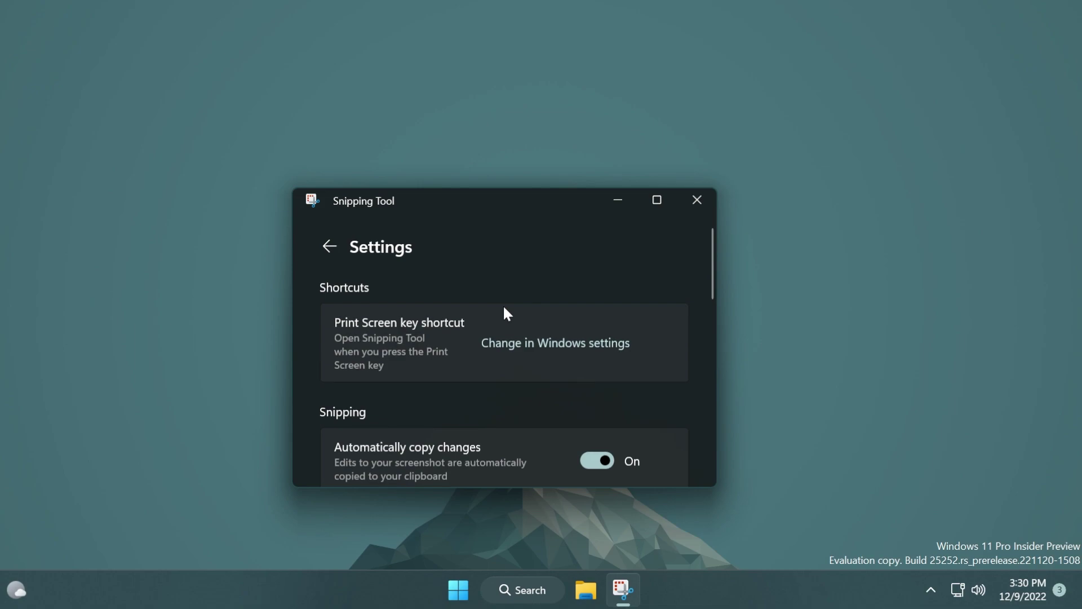
click(323, 243)
drag(477, 206, 407, 124)
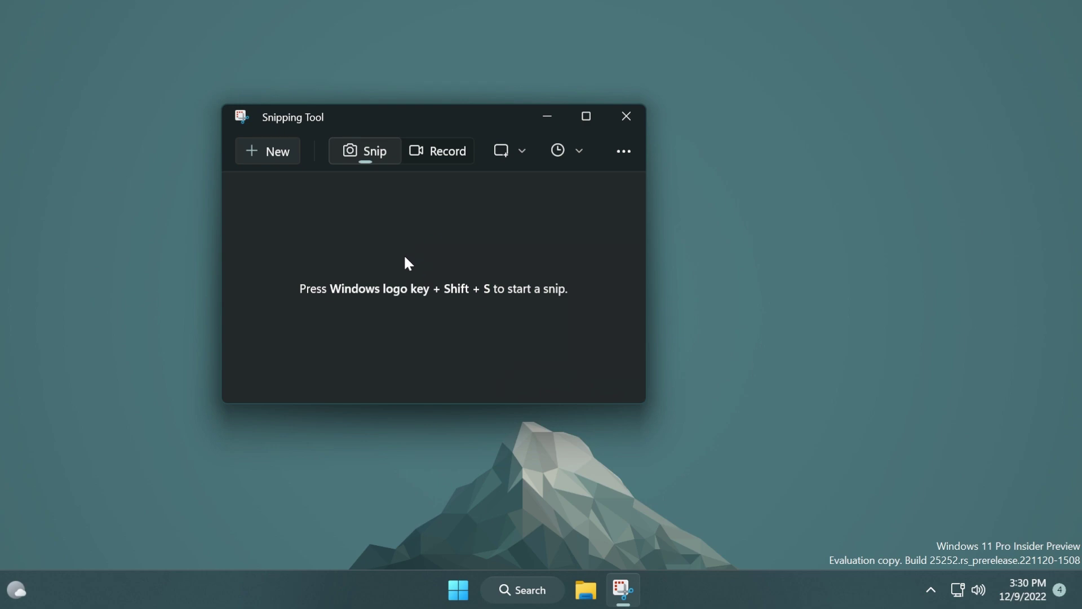
Switch to Record mode, mark a recording area over the mountain peak, then dismiss the overlay.
click(449, 158)
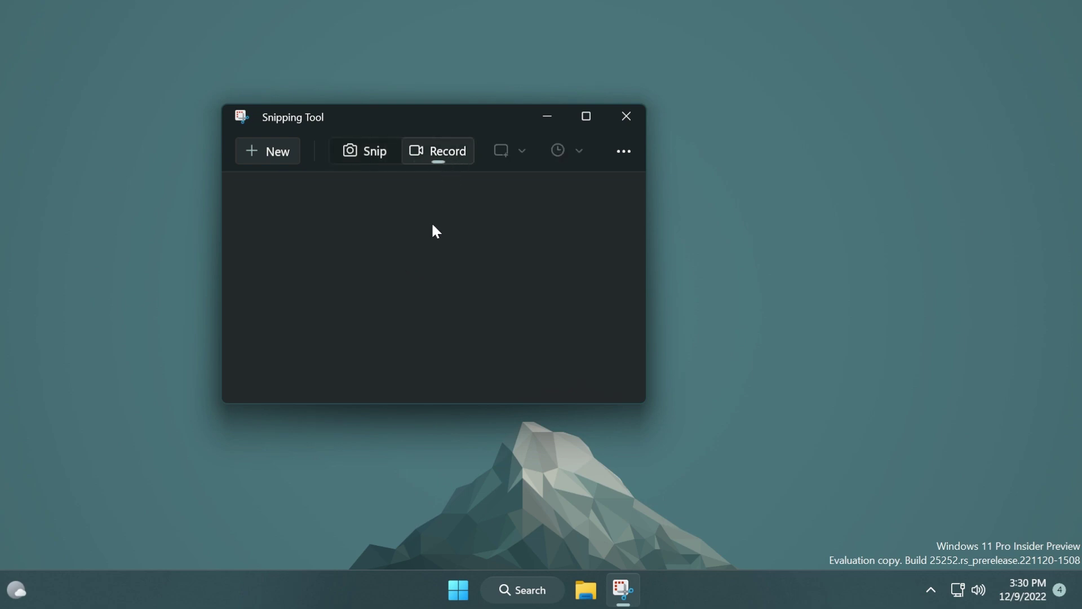
click(270, 157)
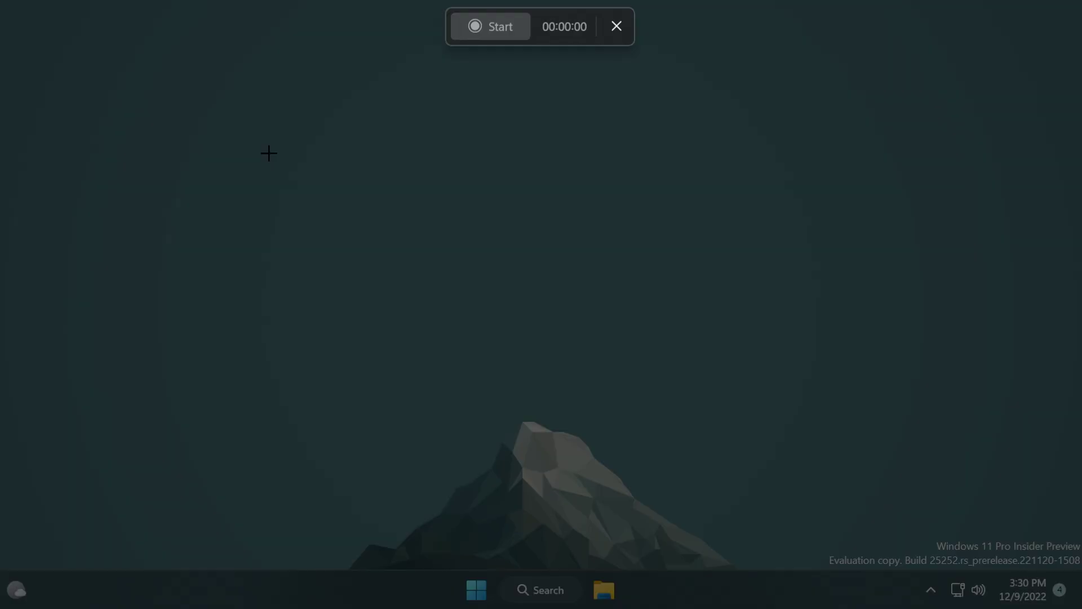
drag(154, 107, 940, 512)
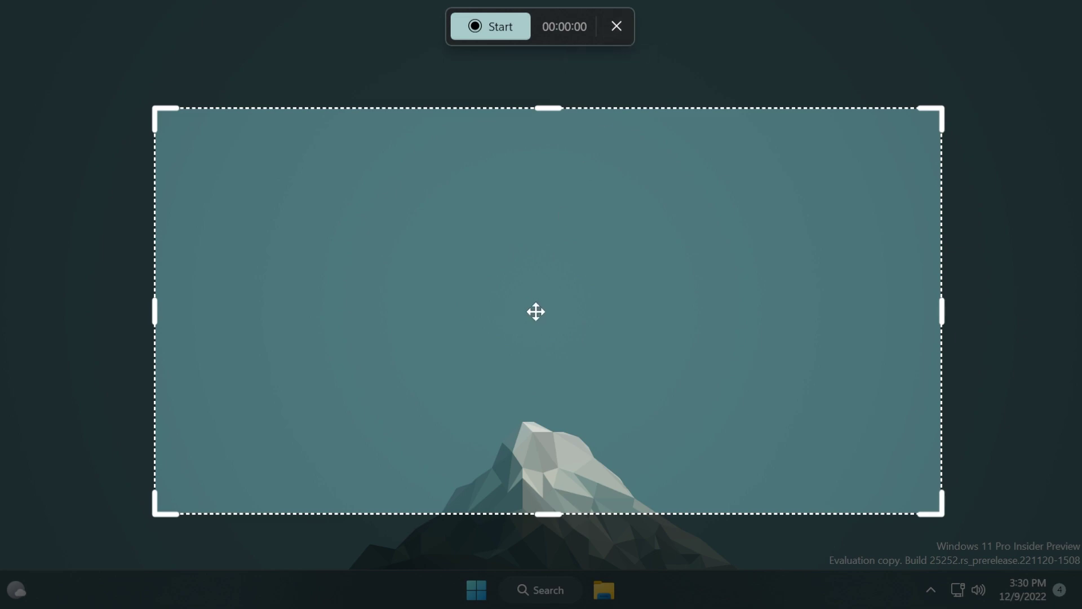
drag(536, 309, 482, 303)
click(506, 29)
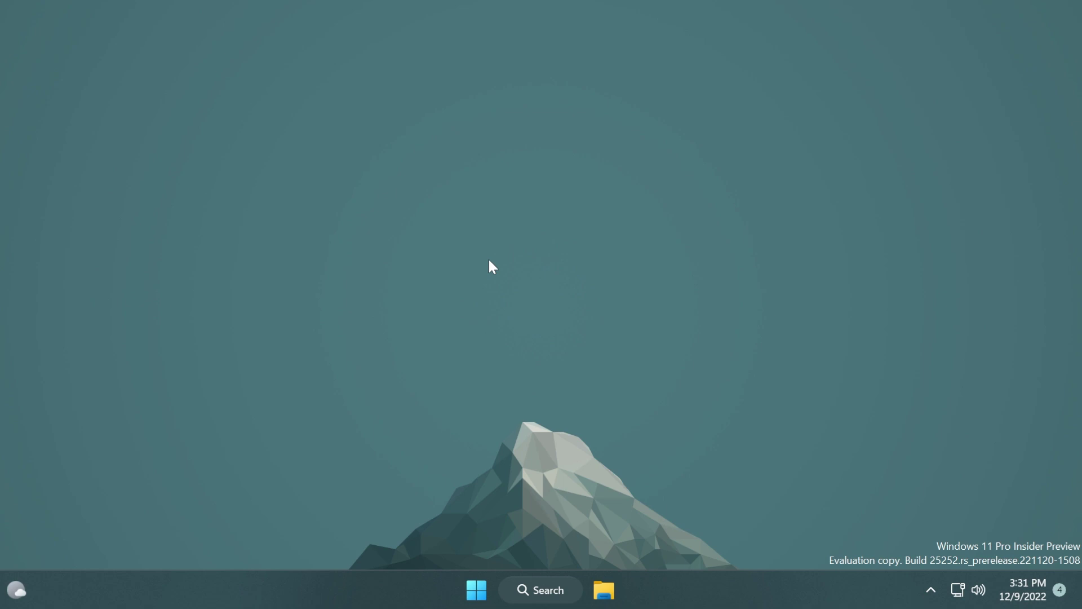
Reopen Snipping Tool by searching for 'sni' from the taskbar.
click(534, 592)
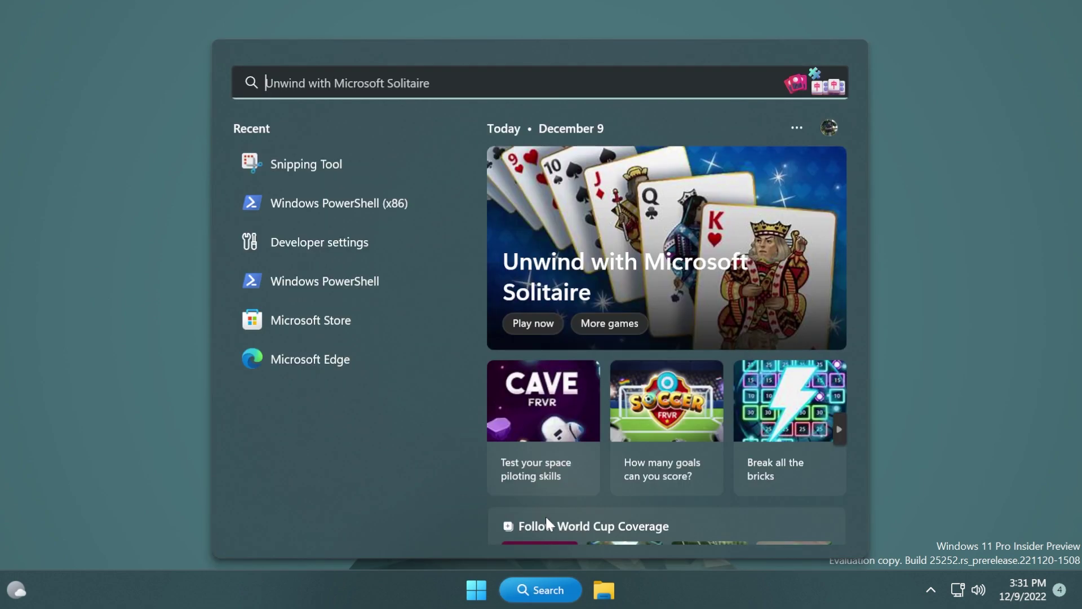
text(sni)
click(355, 226)
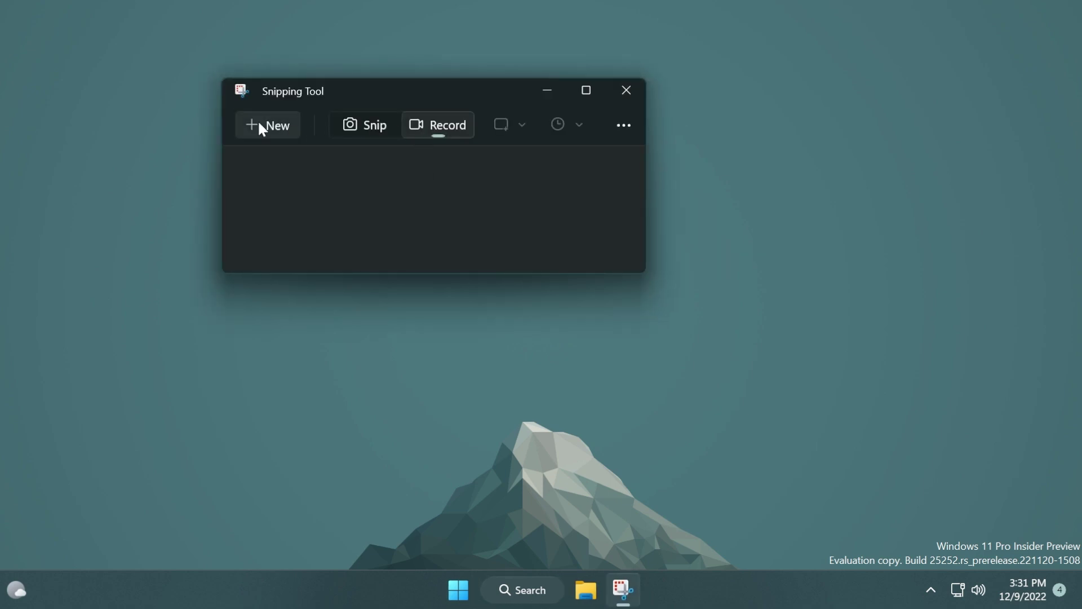
Start recording a wide desktop area around the mountain peak.
click(260, 127)
drag(88, 118, 991, 513)
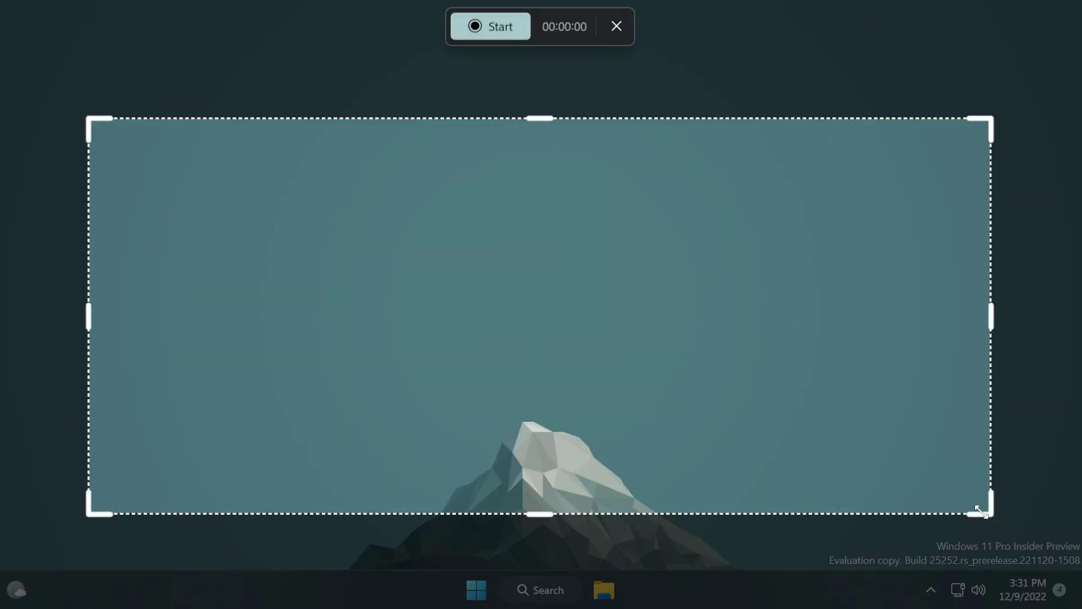
click(506, 26)
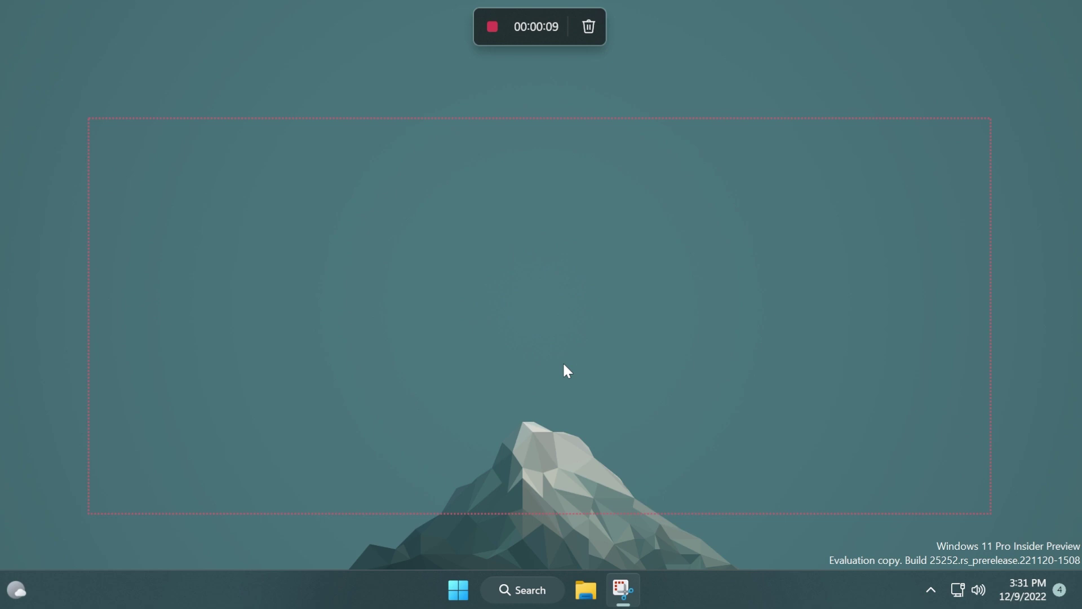
click(493, 26)
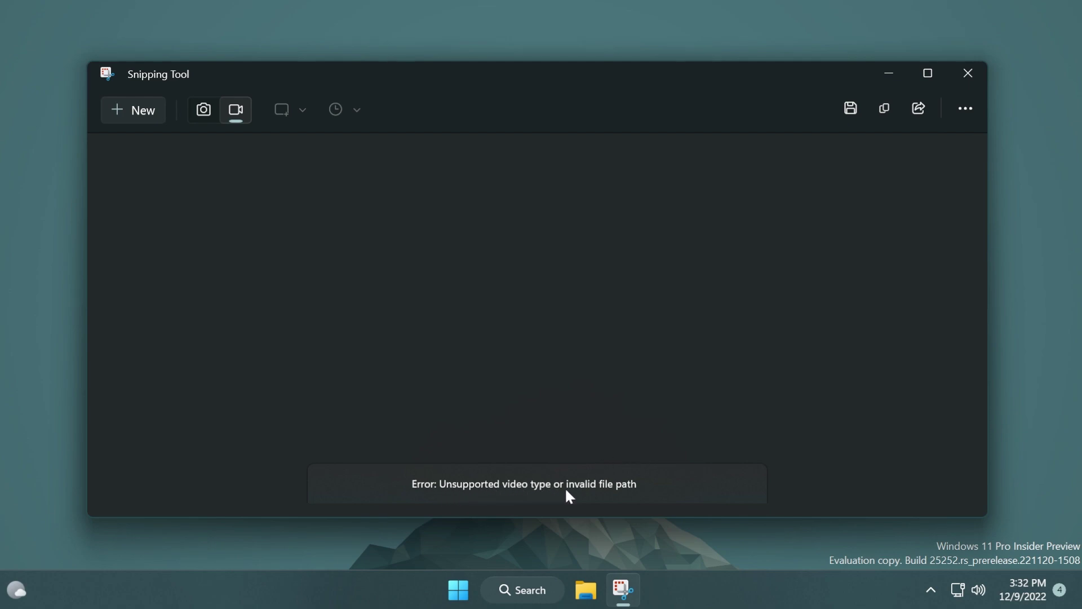
click(850, 110)
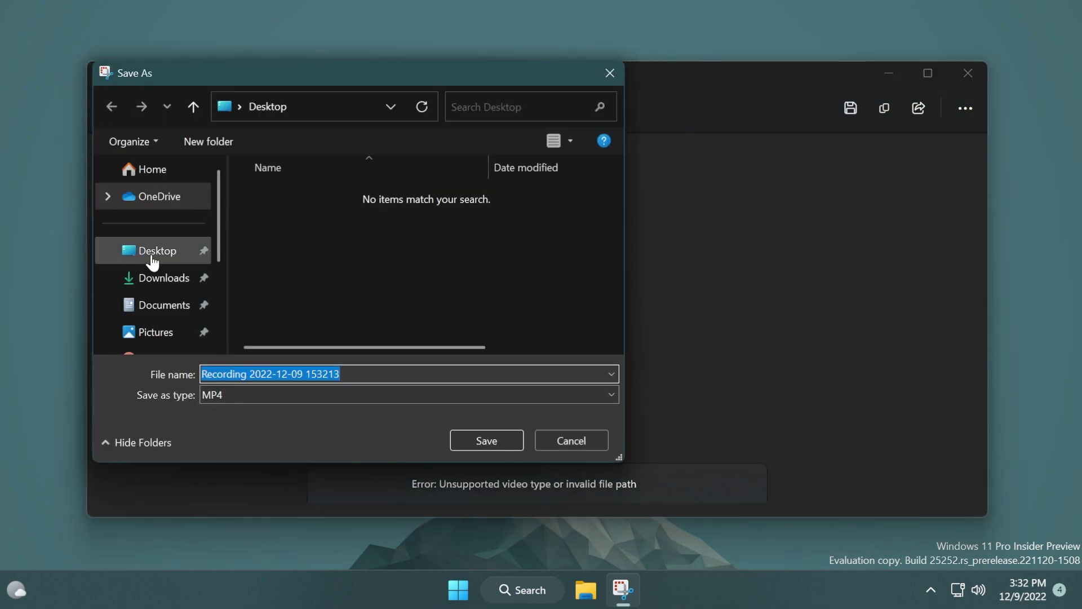
click(152, 261)
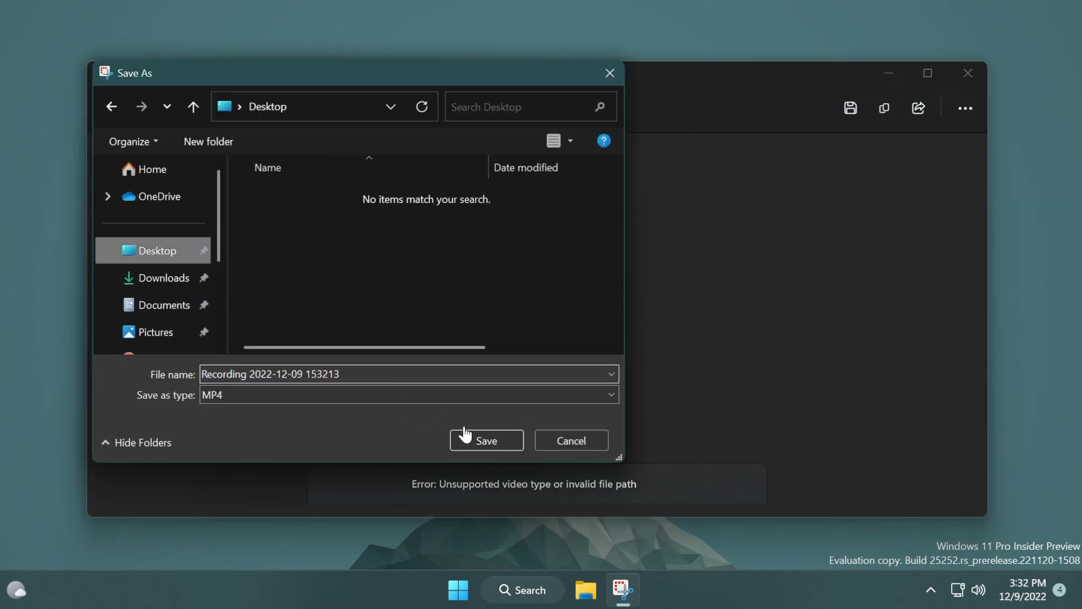
click(487, 440)
key(alt+F4)
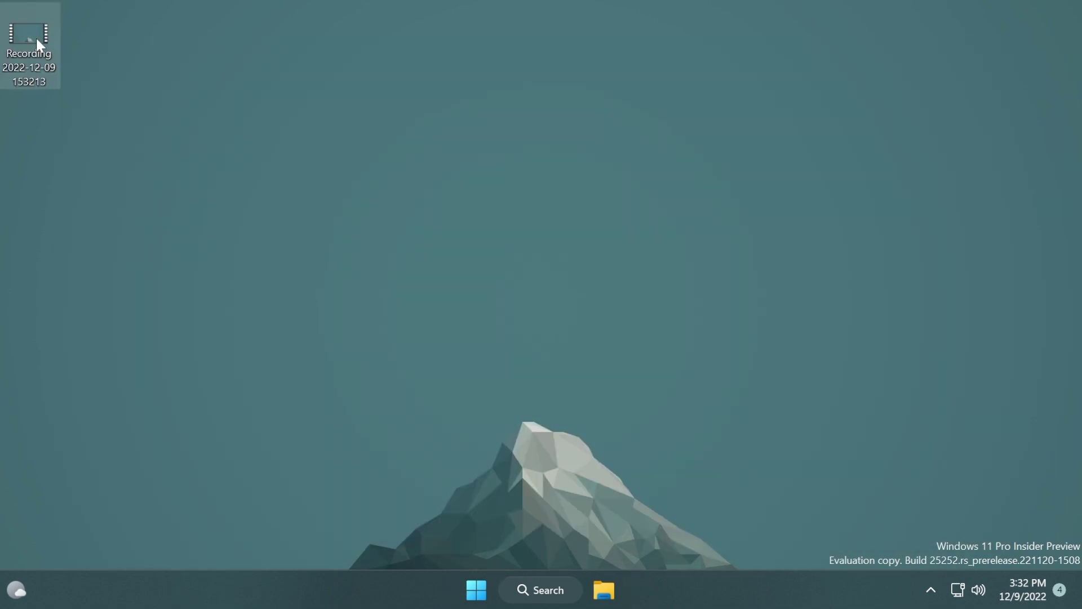
double_click(30, 35)
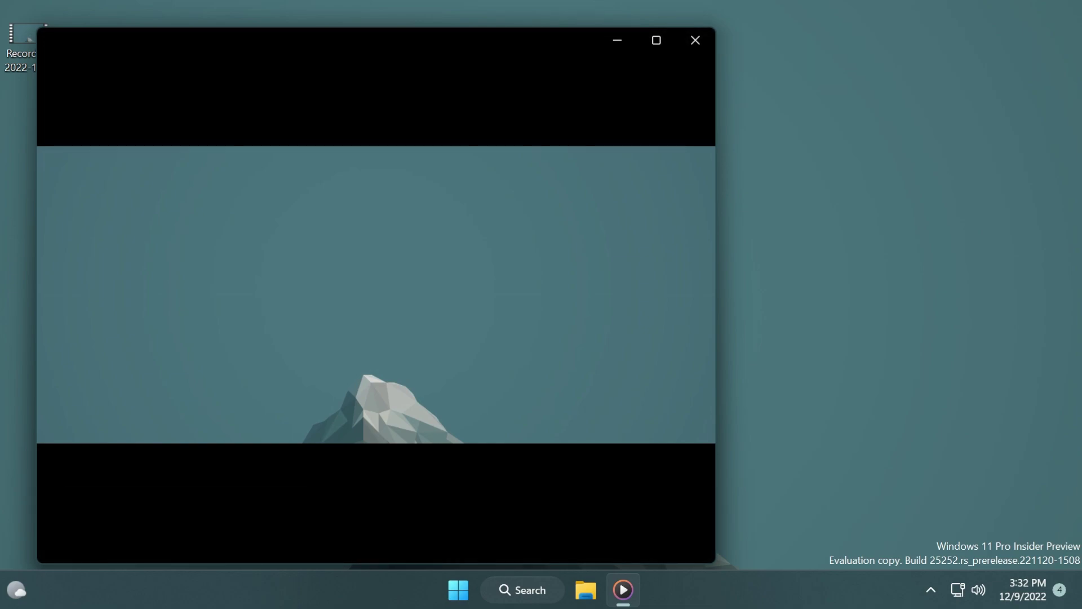
mouse_move(461, 282)
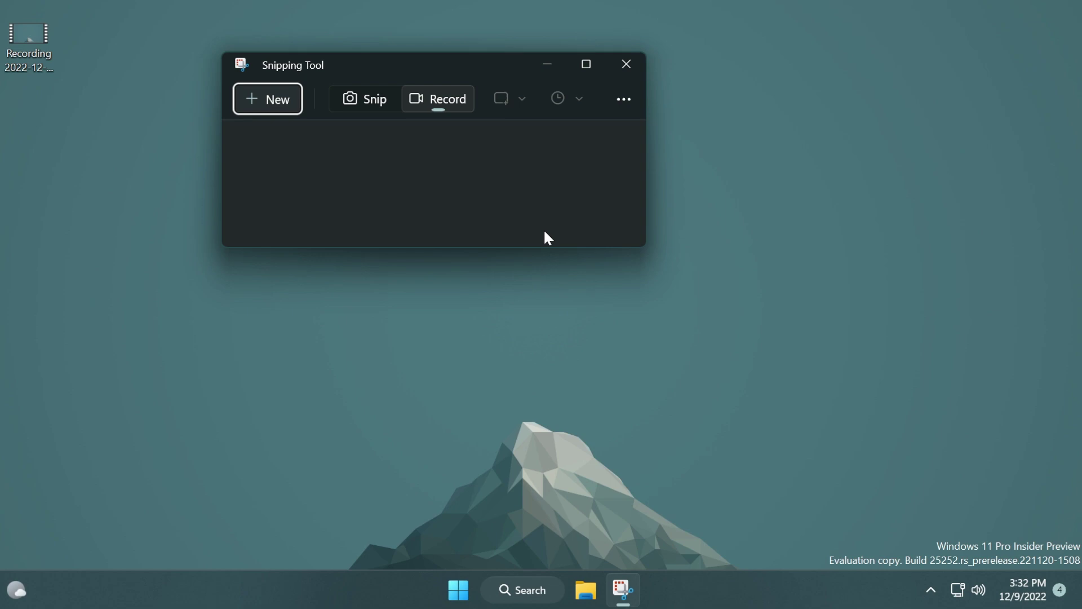
Delete the Recording file from the desktop and close the Snipping Tool window.
click(26, 35)
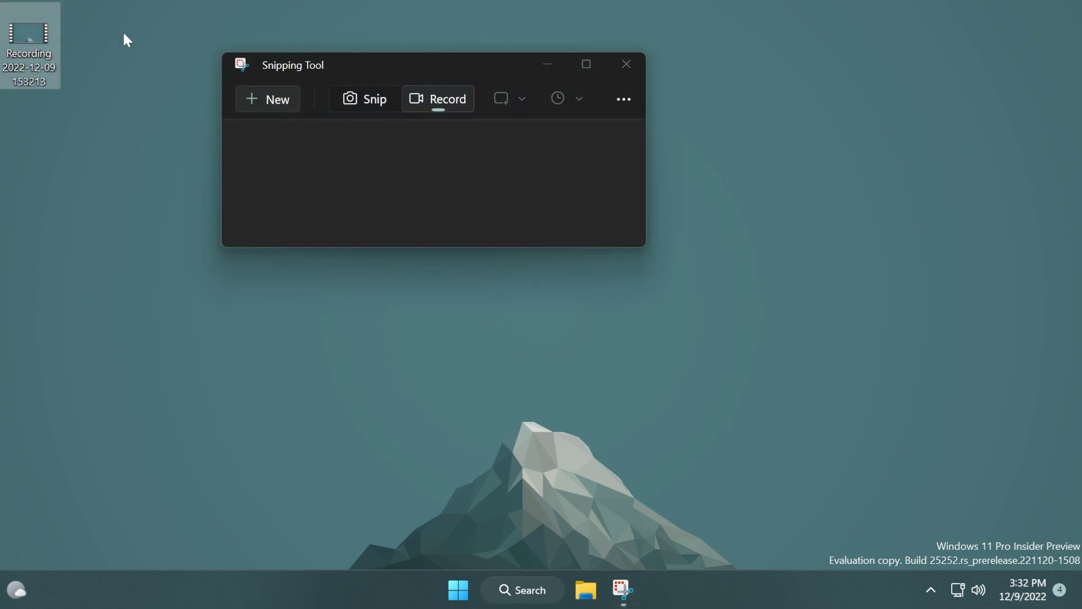
key(Delete)
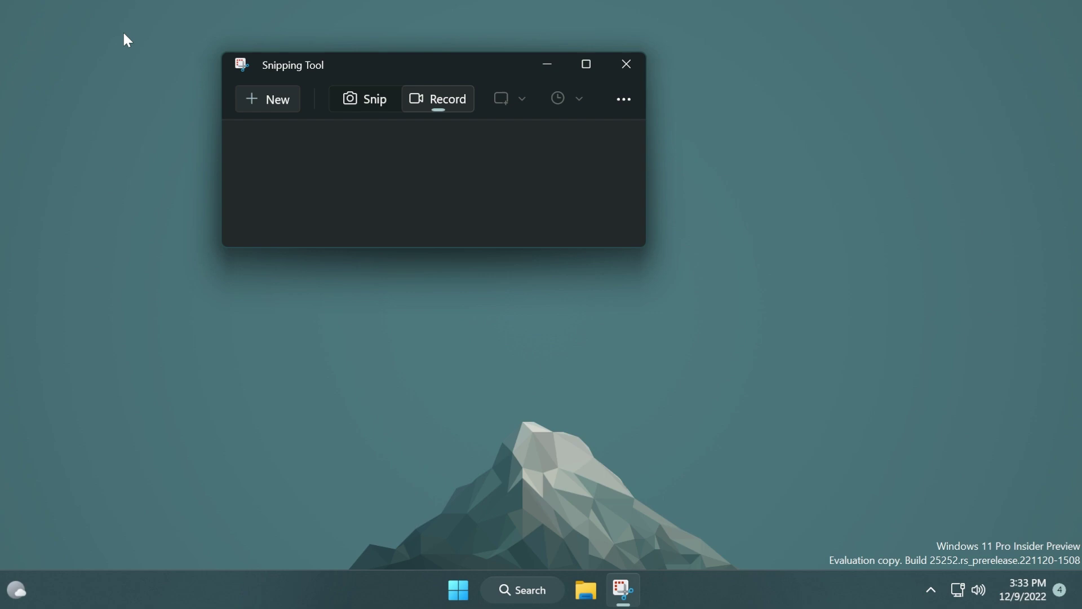
drag(446, 65, 411, 237)
click(588, 232)
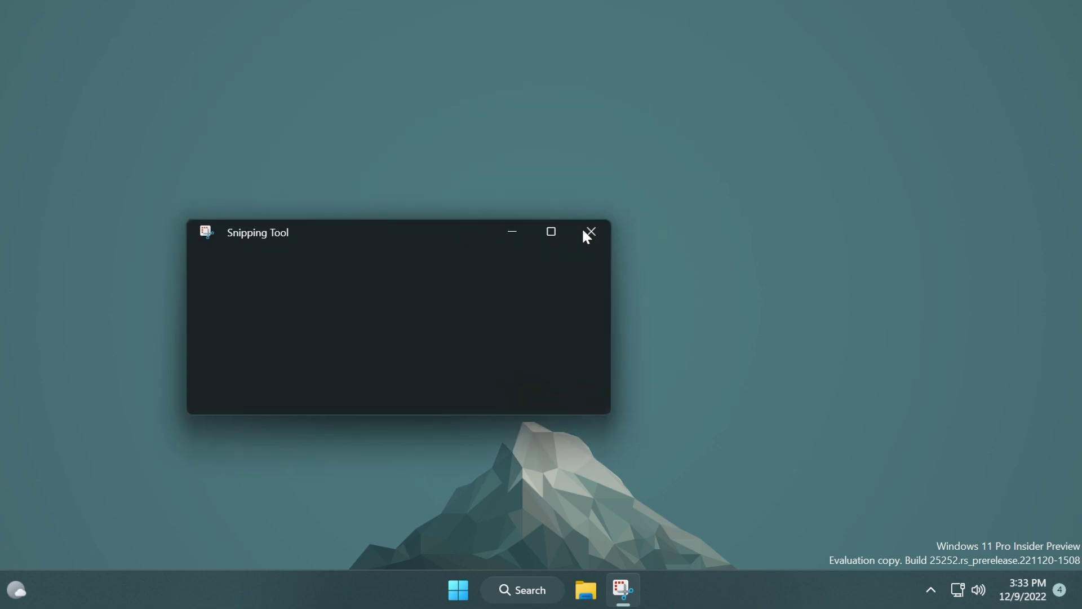